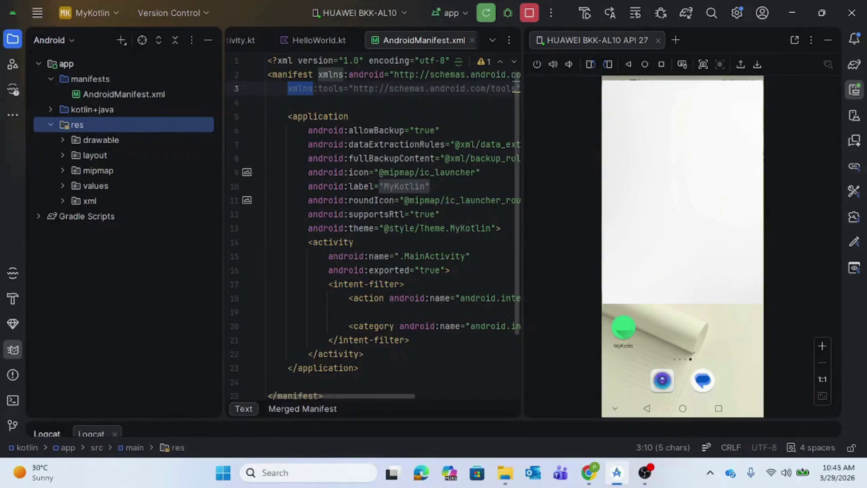
- Collapse the manifests, kotlin+java and res folders in the project tree
{"action": "right_click", "coordinate": [76, 132]}
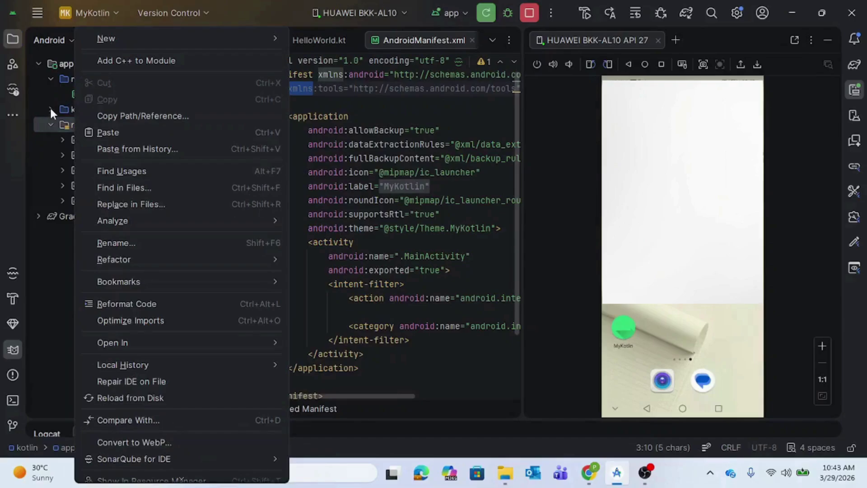
{"action": "left_click", "coordinate": [45, 75]}
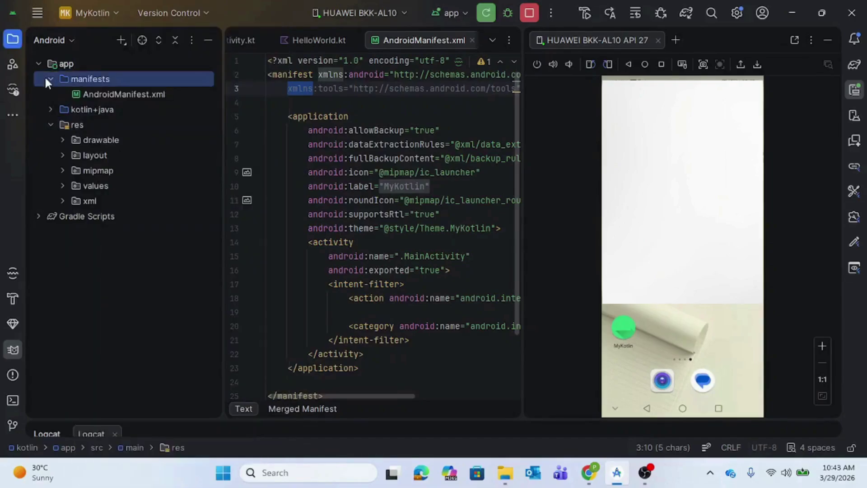
{"action": "left_click", "coordinate": [49, 109]}
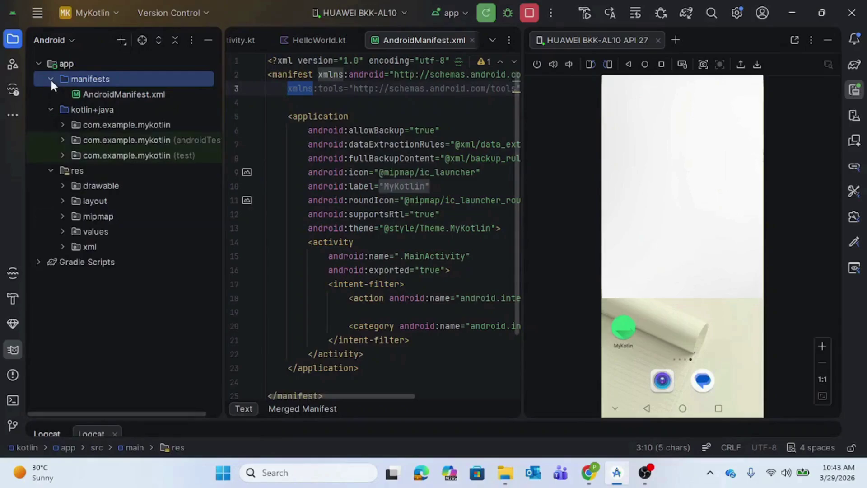
{"action": "left_click", "coordinate": [50, 79]}
{"action": "left_click", "coordinate": [51, 93]}
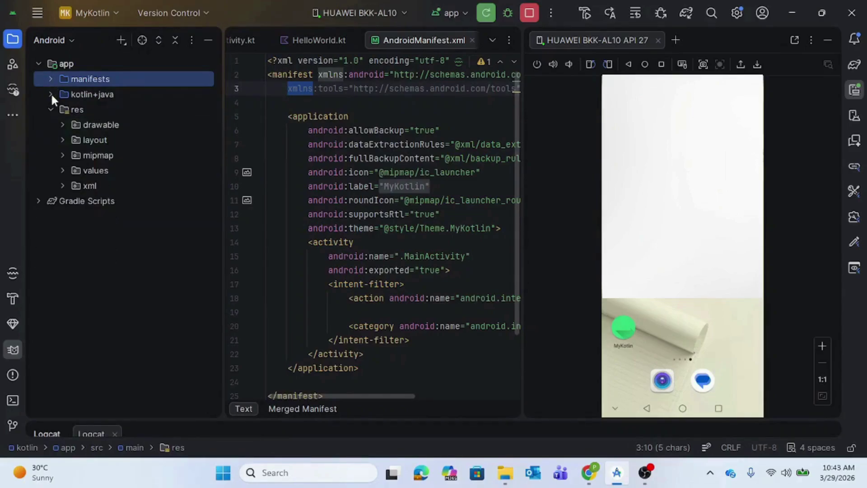
{"action": "left_click", "coordinate": [50, 109]}
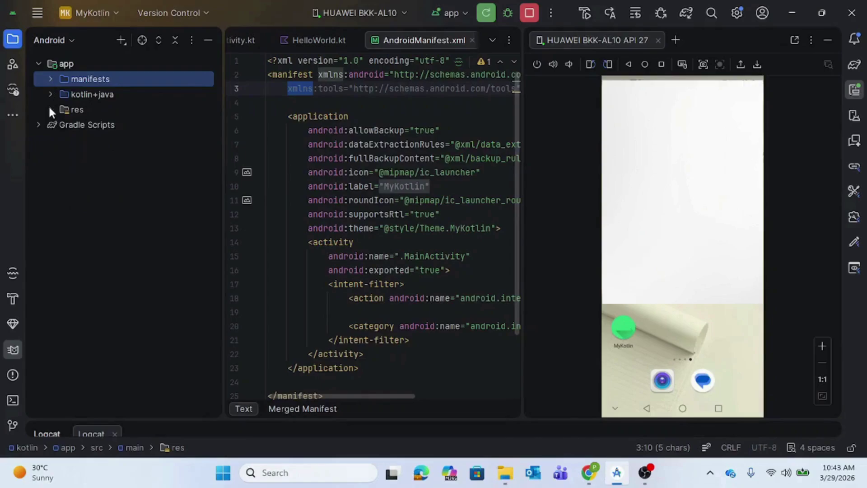
- Start creating a new Image Asset in the res folder
{"action": "left_click", "coordinate": [75, 109]}
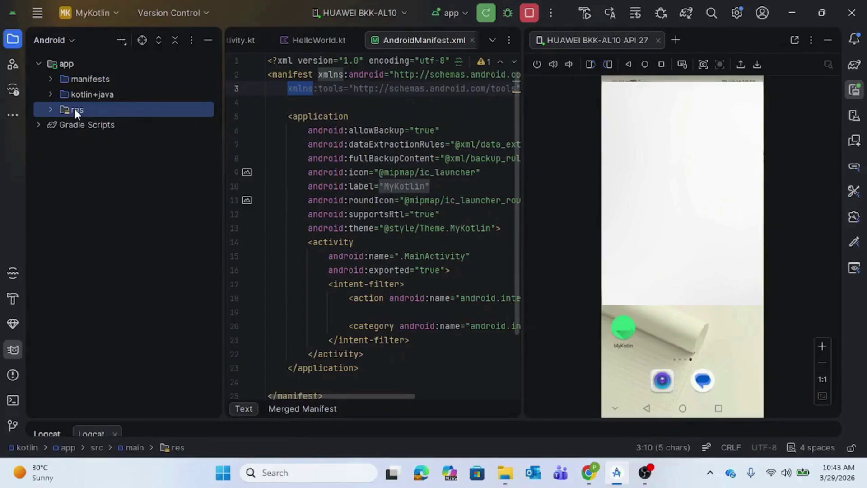
{"action": "right_click", "coordinate": [75, 110]}
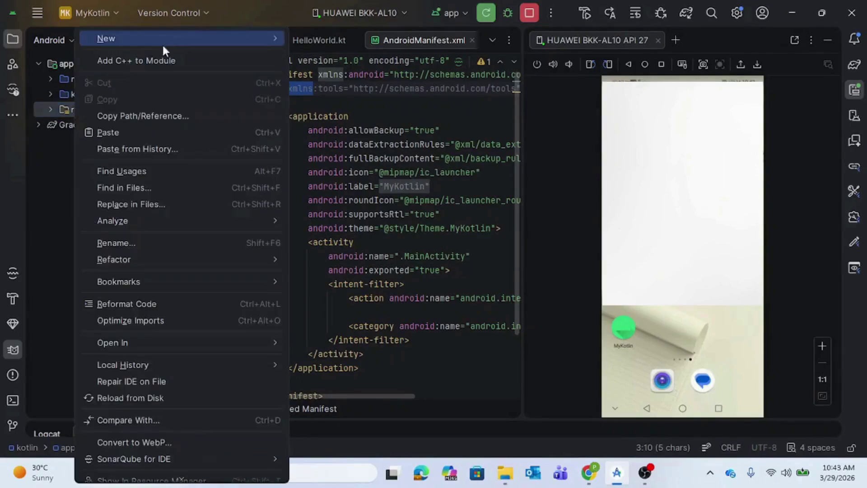
{"action": "mouse_move", "coordinate": [190, 45]}
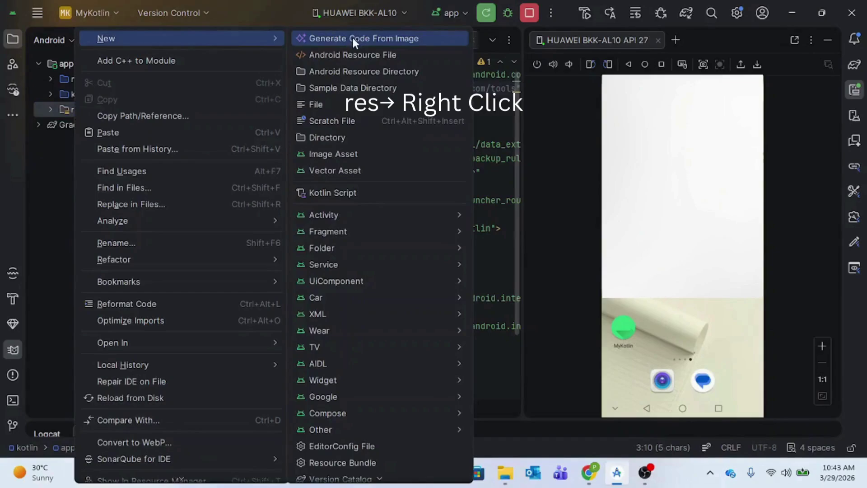
{"action": "left_click", "coordinate": [341, 156]}
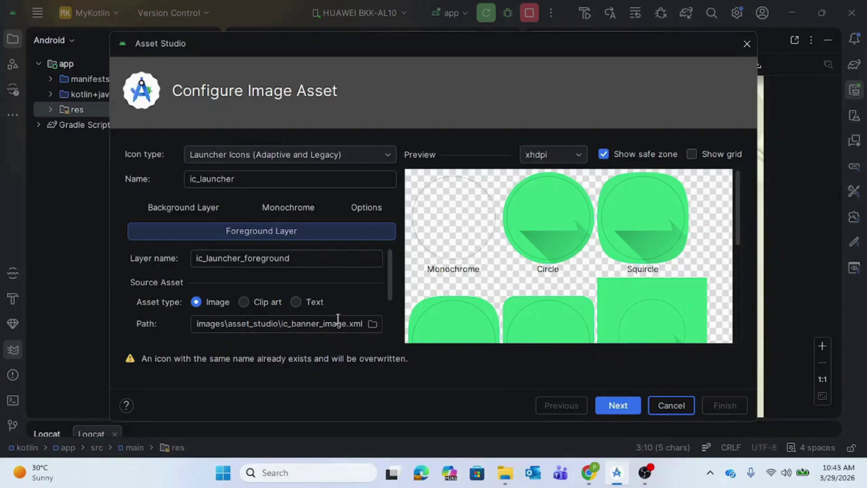
- Choose the MyFirstApp image from Local Disk (E:) as the source of the launcher icon's foreground layer
{"action": "left_click", "coordinate": [373, 323]}
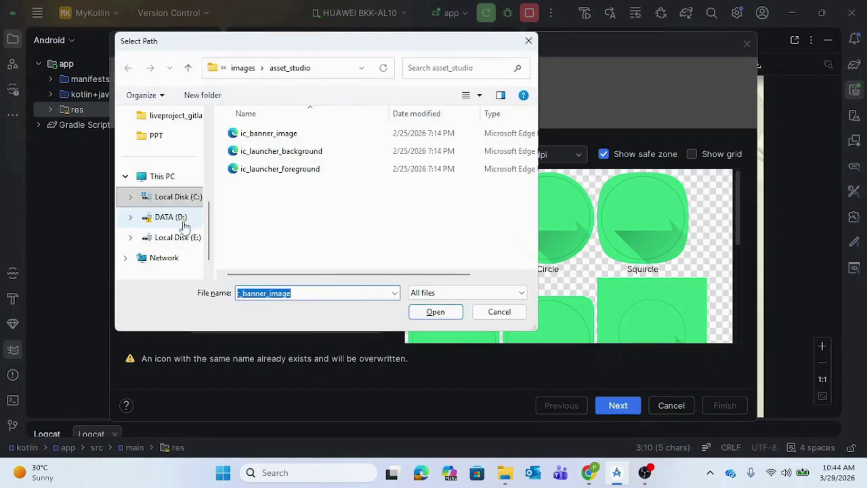
{"action": "left_click", "coordinate": [186, 237]}
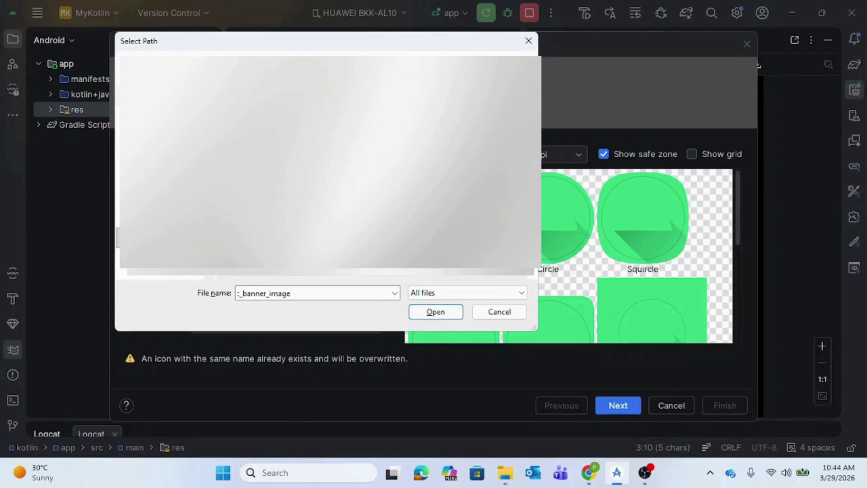
{"action": "left_click", "coordinate": [326, 217]}
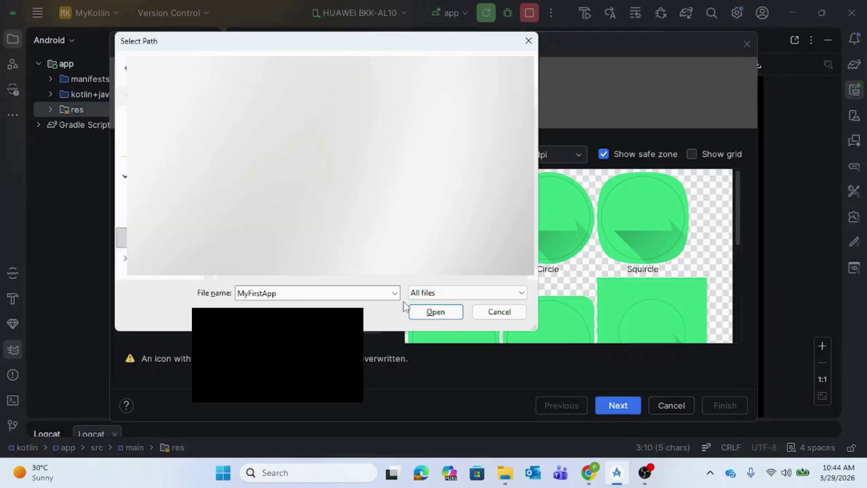
{"action": "left_click", "coordinate": [423, 313]}
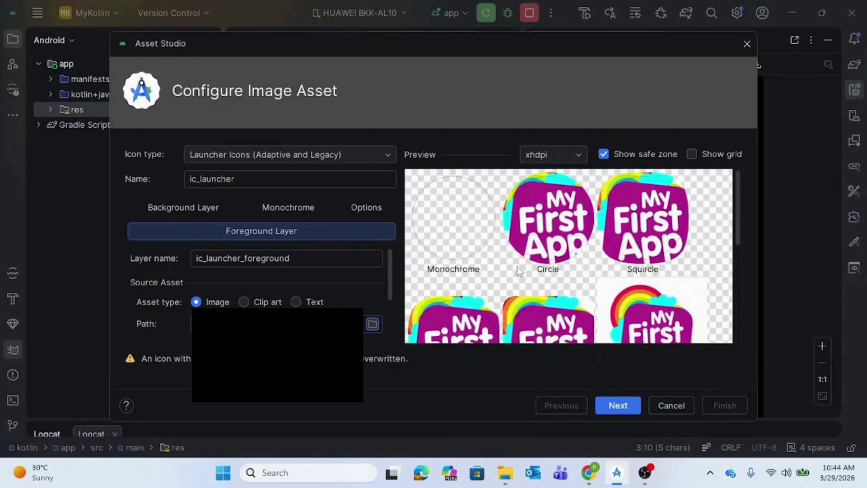
- Scale the foreground image down until the whole logo sits inside the icon with a wide background margin, checking the Google Play Store preview
{"action": "scroll", "coordinate": [549, 271], "scroll_direction": "down", "scroll_amount": 3}
{"action": "scroll", "coordinate": [549, 270], "scroll_direction": "down", "scroll_amount": 3}
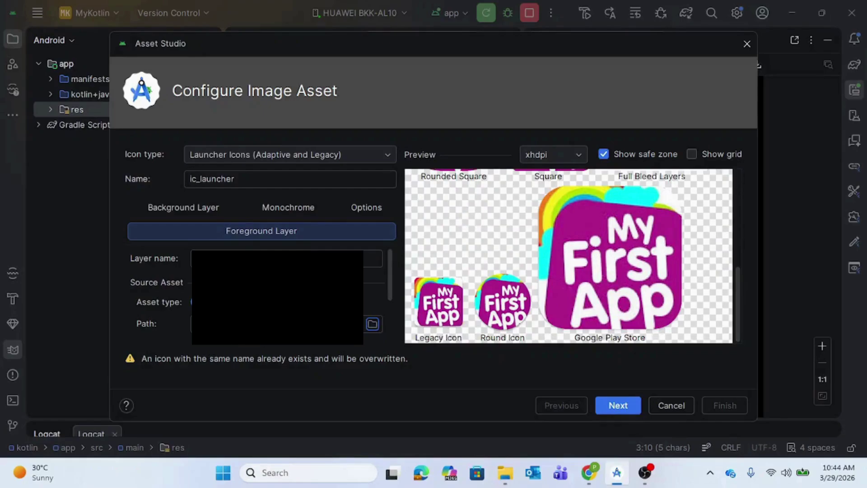
{"action": "scroll", "coordinate": [258, 293], "scroll_direction": "down", "scroll_amount": 3}
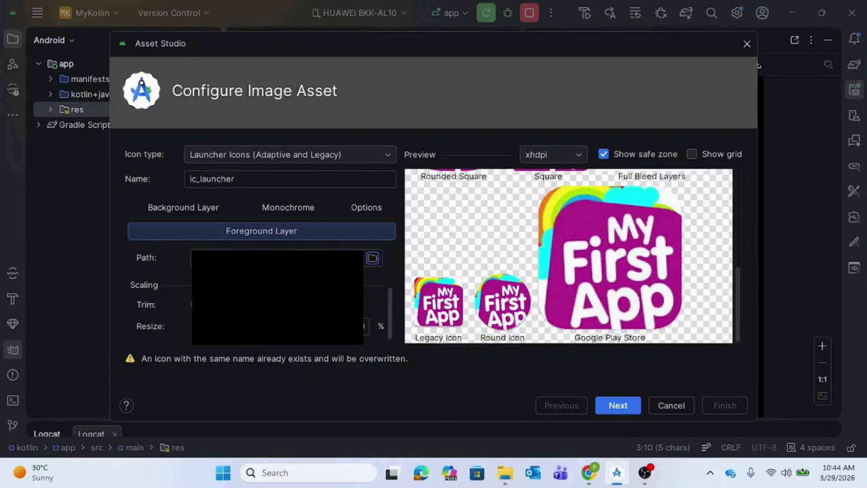
{"action": "left_click", "coordinate": [253, 326]}
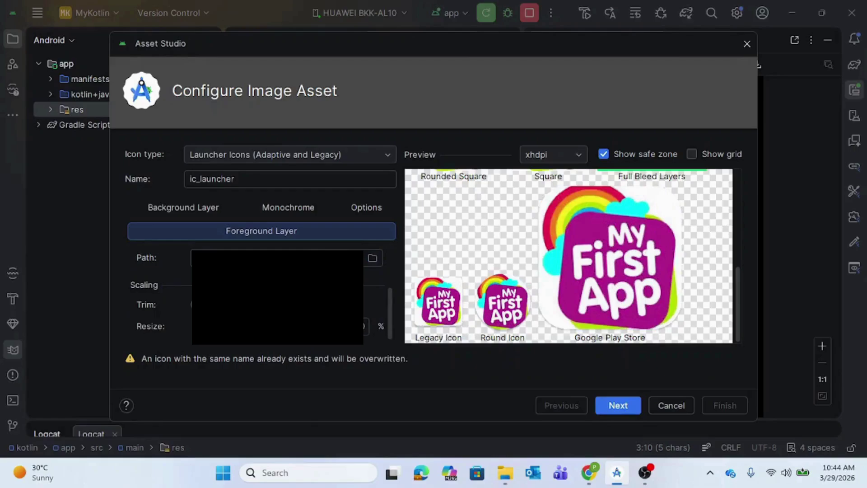
{"action": "left_click", "coordinate": [226, 327]}
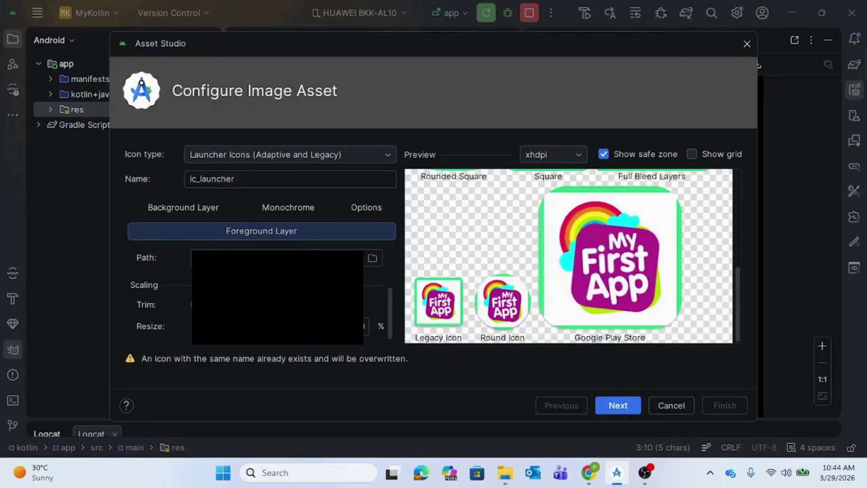
{"action": "left_click", "coordinate": [212, 326]}
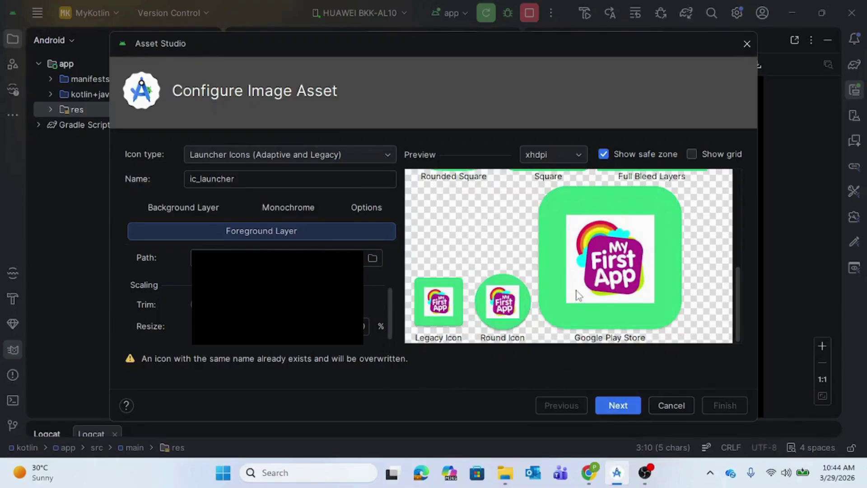
- Change the icon's background layer colour to the near-white F9FDFB and check it across the icon previews
{"action": "left_click", "coordinate": [212, 206]}
{"action": "left_click", "coordinate": [226, 322]}
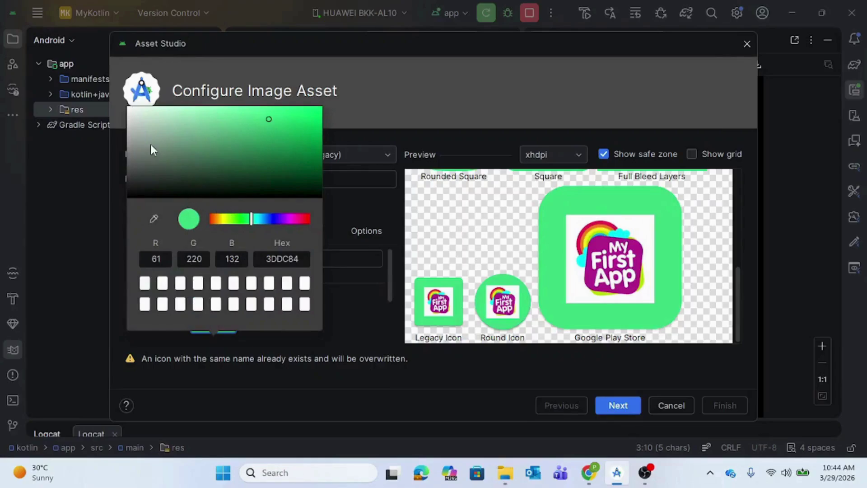
{"action": "left_click", "coordinate": [134, 113]}
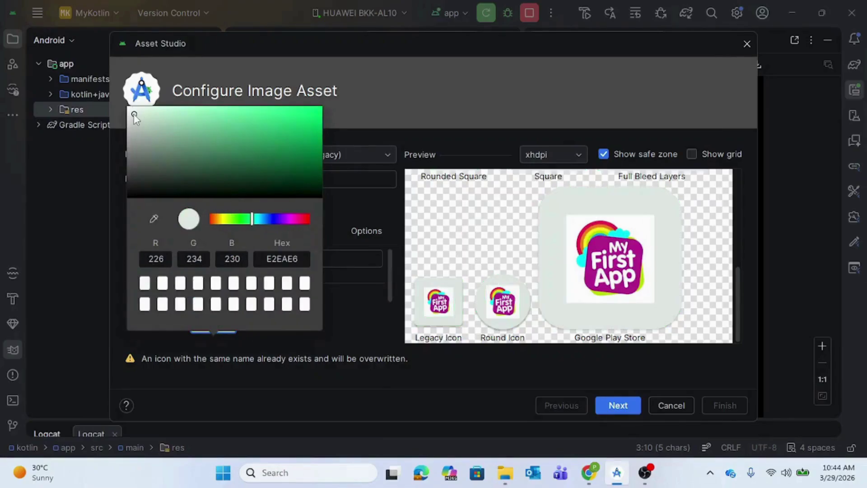
{"action": "left_click", "coordinate": [137, 123]}
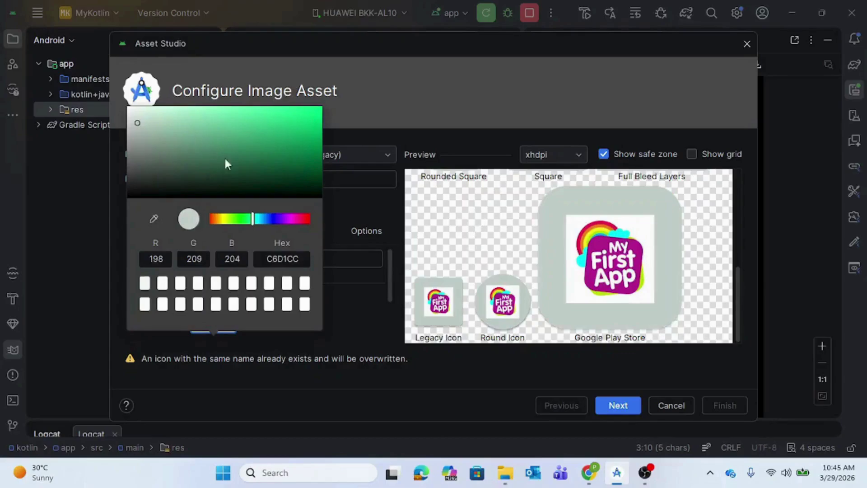
{"action": "left_click", "coordinate": [131, 108]}
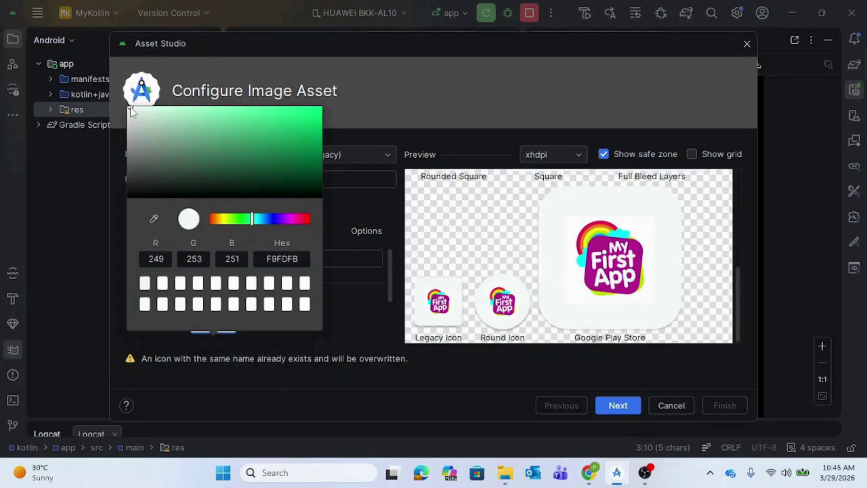
{"action": "scroll", "coordinate": [537, 264], "scroll_direction": "up", "scroll_amount": 3}
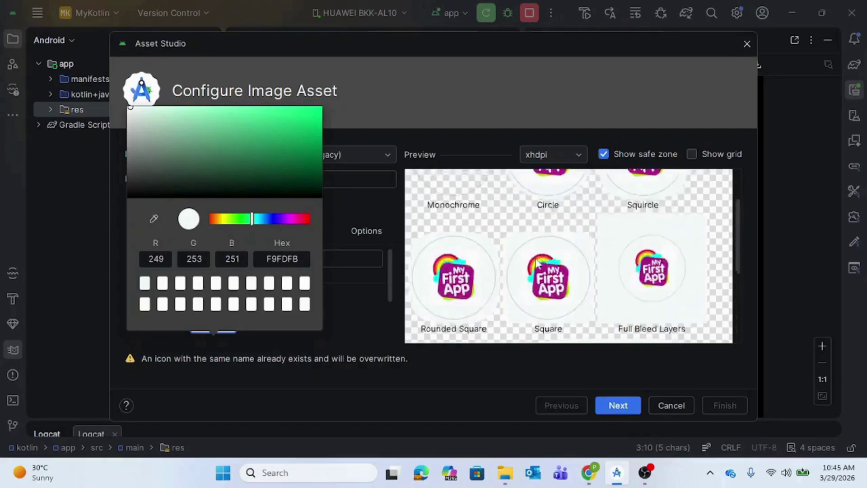
{"action": "scroll", "coordinate": [536, 264], "scroll_direction": "down", "scroll_amount": 5}
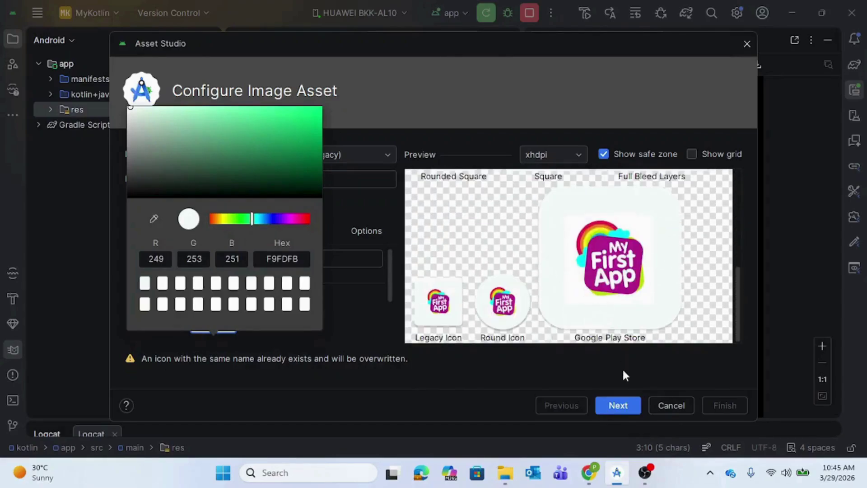
{"action": "left_click", "coordinate": [361, 309]}
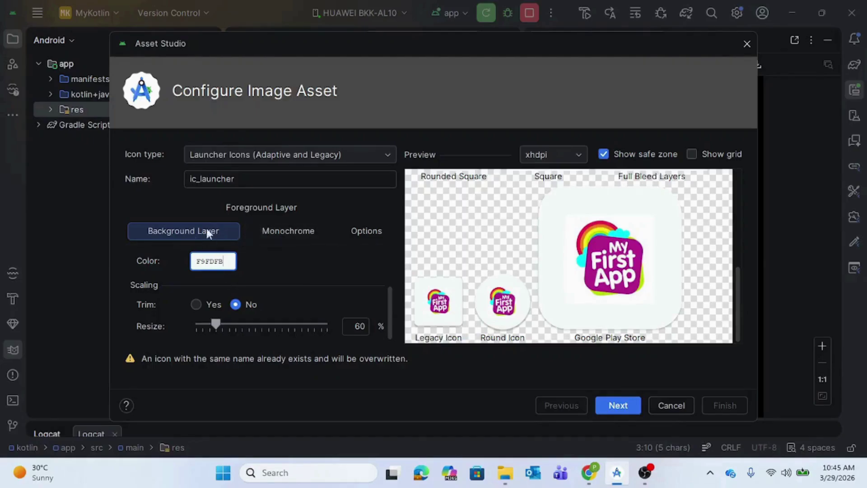
{"action": "scroll", "coordinate": [282, 291], "scroll_direction": "up", "scroll_amount": 3}
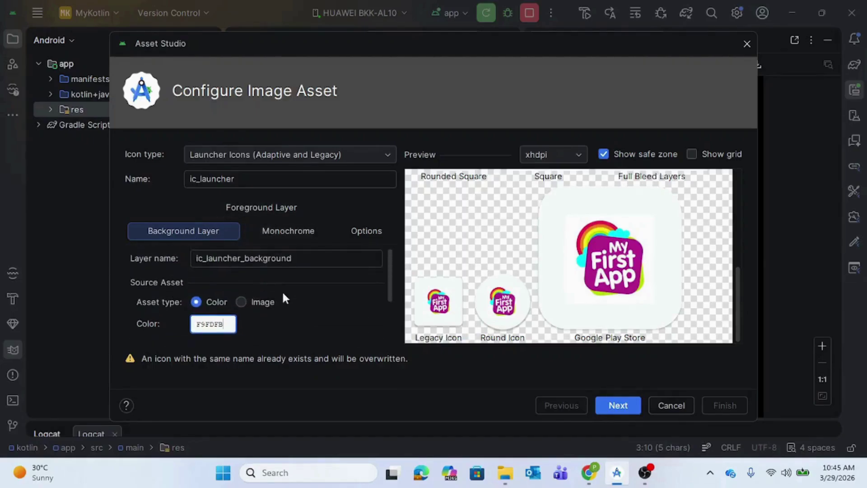
- Enlarge the foreground layer's image slightly so the logo fills more of the icon
{"action": "left_click", "coordinate": [255, 198]}
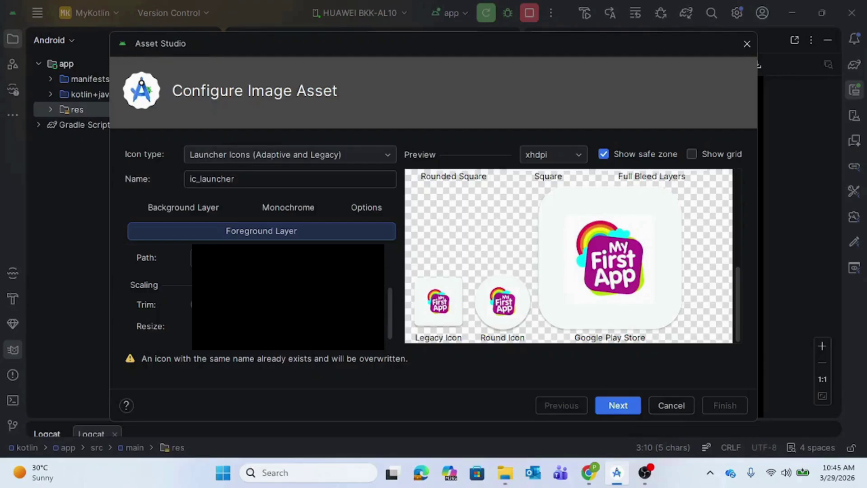
{"action": "left_click", "coordinate": [191, 258]}
{"action": "left_click", "coordinate": [245, 325]}
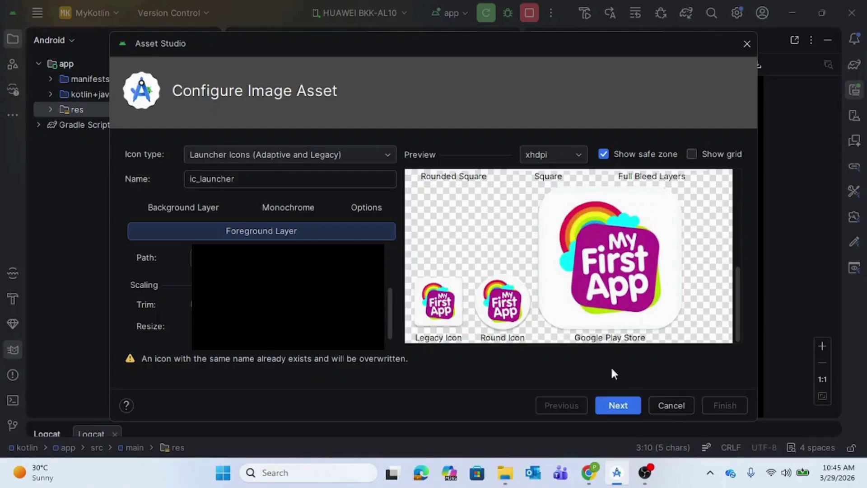
- Review the output files for the main source set and generate the launcher icon, overwriting the existing ic_launcher files
{"action": "left_click", "coordinate": [618, 405]}
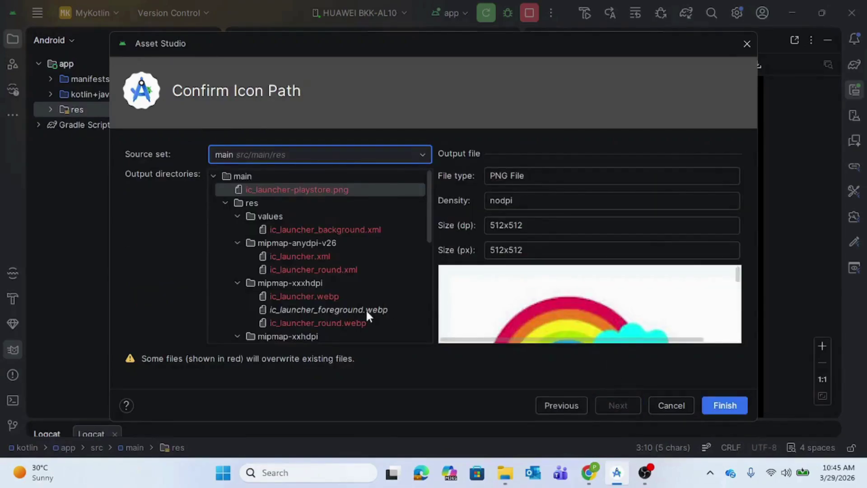
{"action": "scroll", "coordinate": [365, 308], "scroll_direction": "down", "scroll_amount": 5}
{"action": "scroll", "coordinate": [586, 337], "scroll_direction": "down", "scroll_amount": 5}
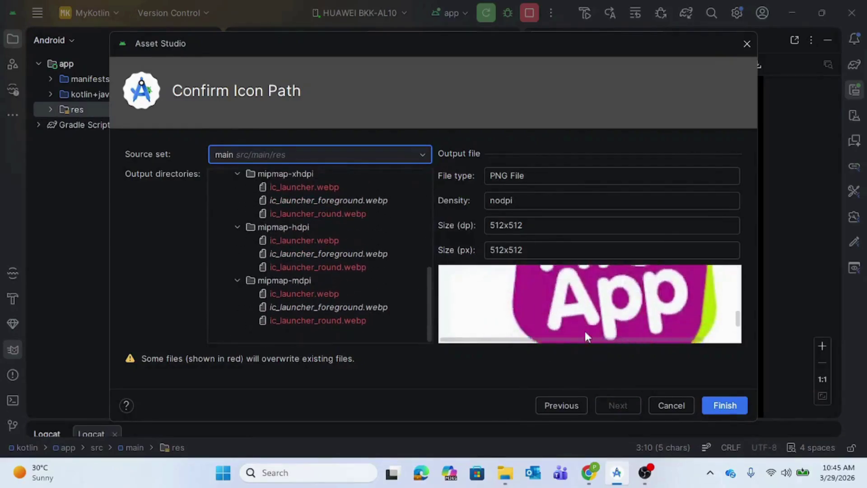
{"action": "left_click", "coordinate": [733, 407]}
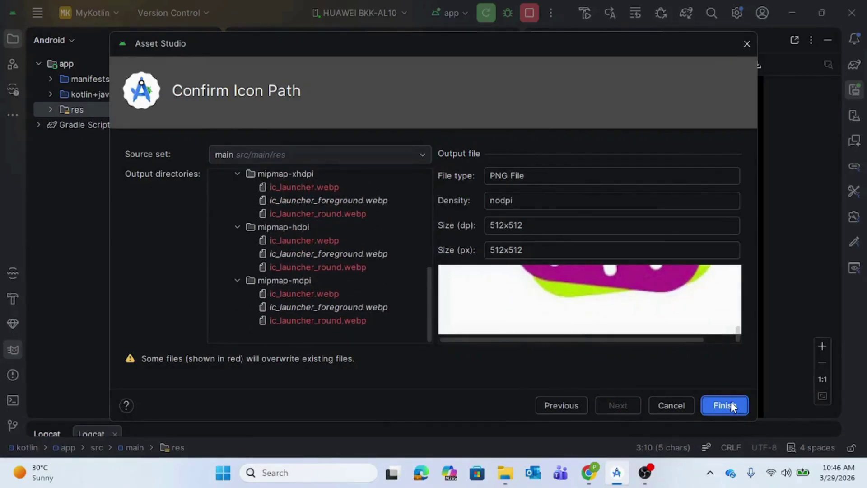
{"action": "left_click", "coordinate": [733, 407]}
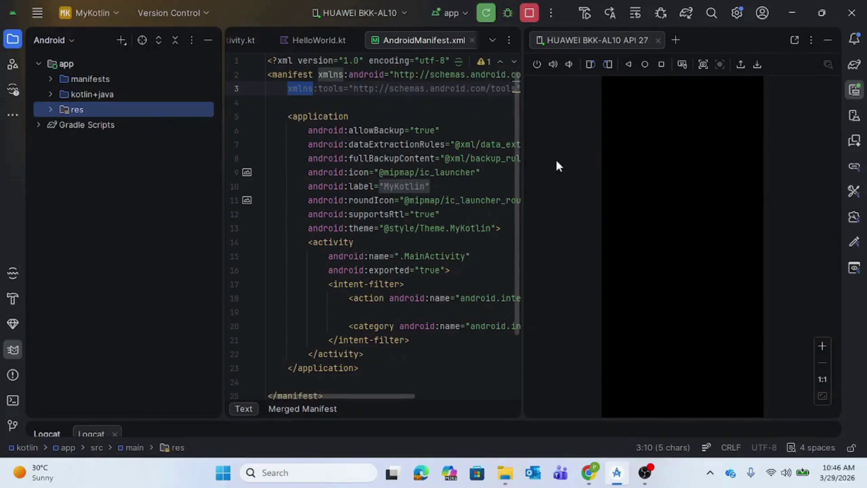
- Rerun the app on the HUAWEI BKK-AL10 device to deploy the new launcher icon
{"action": "left_click", "coordinate": [493, 12]}
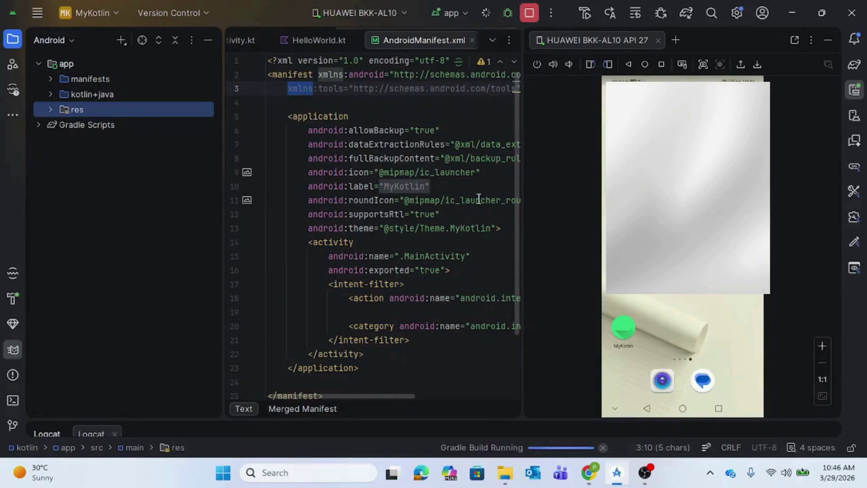